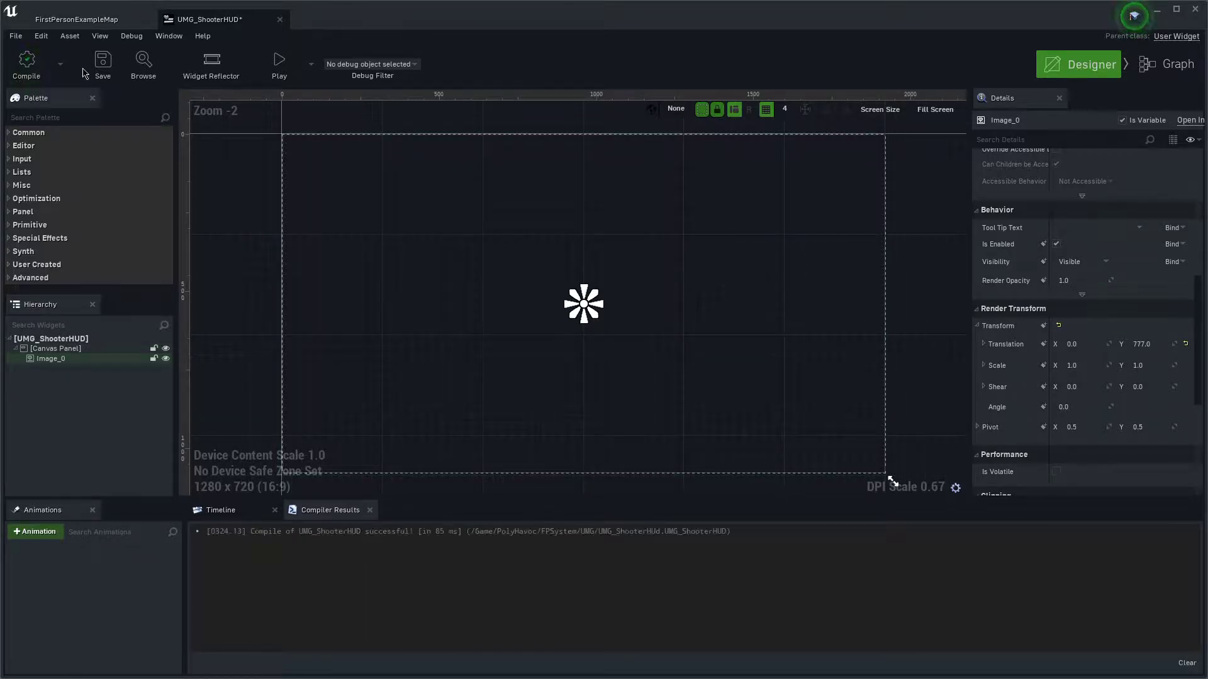
- Switch from the UMG_ShooterHUD designer to the FirstPersonExampleMap level tab
click(63, 22)
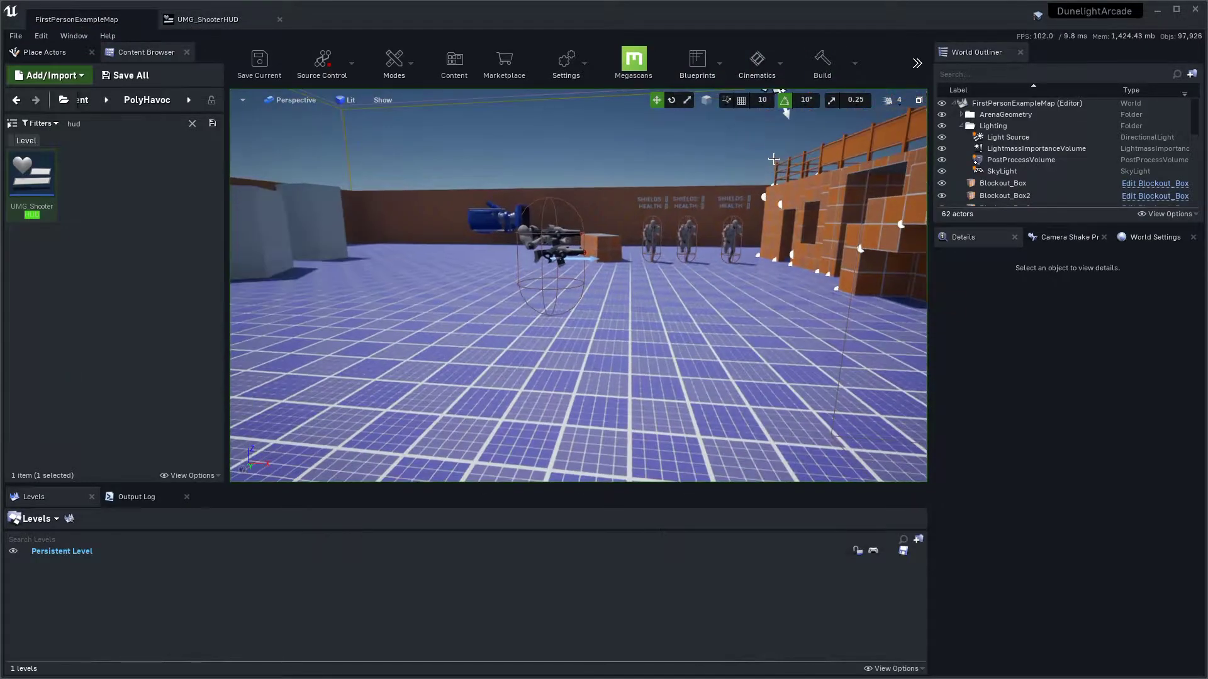
- Take control of the player in the play viewport, shoot the standing enemies, and walk forward
click(560, 216)
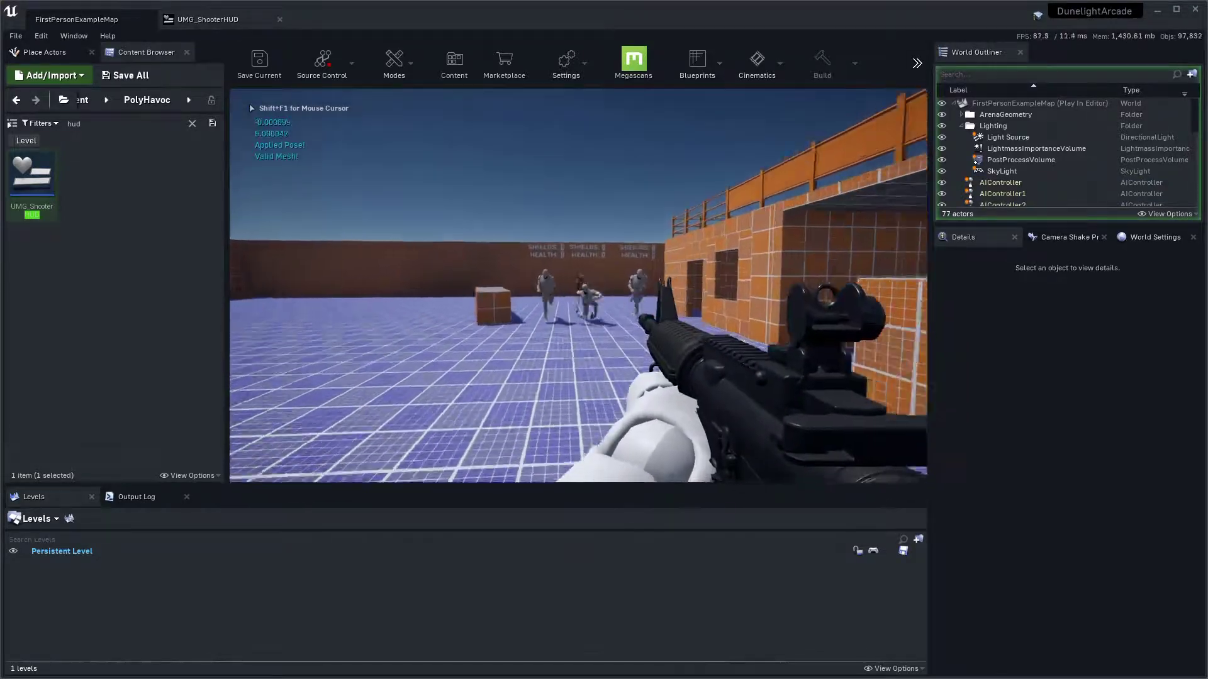
click(577, 285)
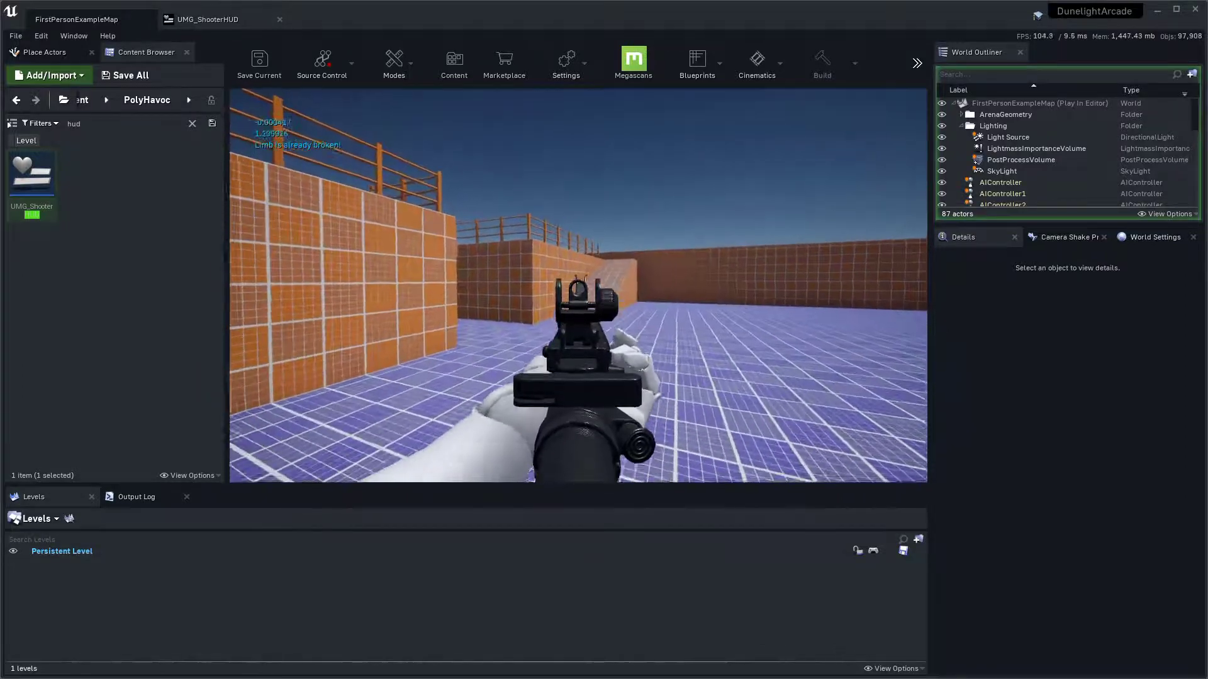
key(w)
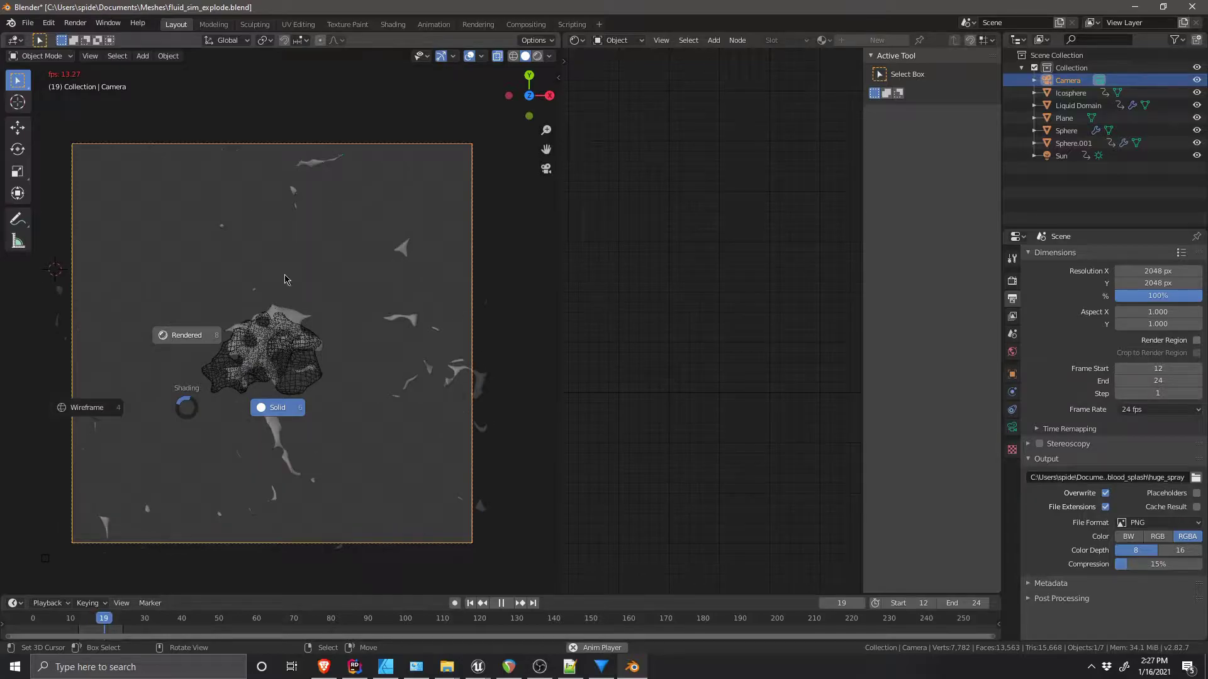
- Select the Assassin's Creed 3 Remastered blood reference in the 80.lv article
click(146, 313)
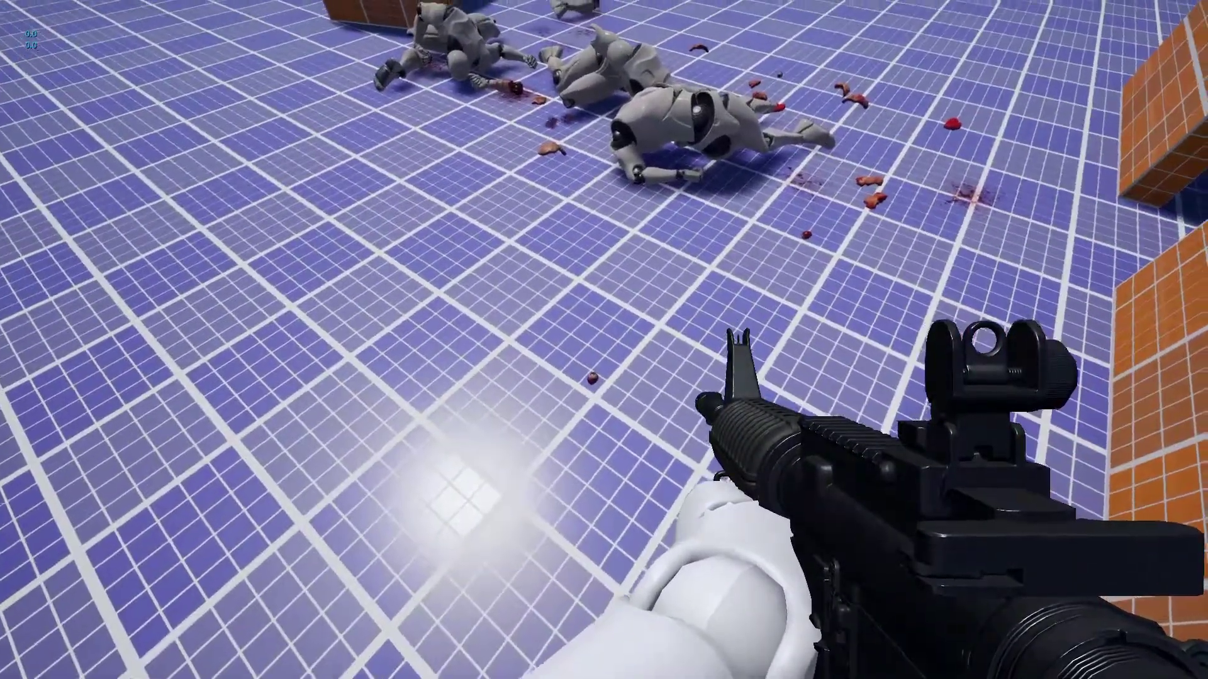
- Toggle immersive fullscreen off and back on with F11, then shoot a fallen ragdoll
key(F11)
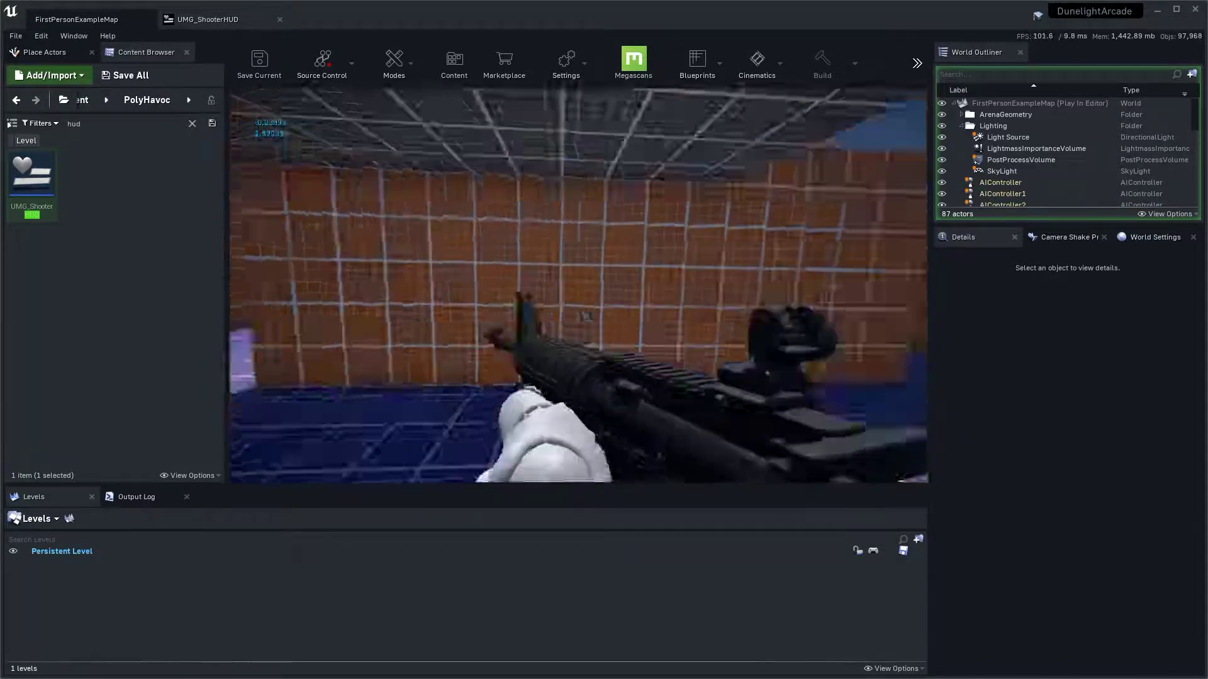
key(F11)
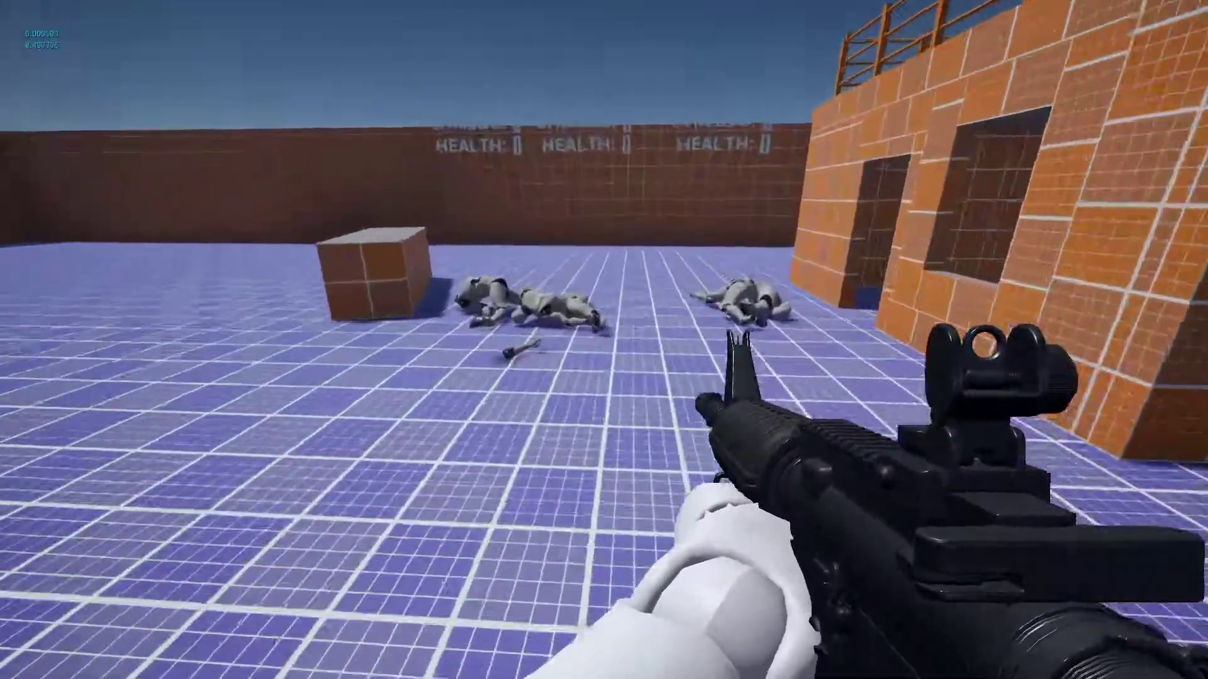
click(604, 340)
- Fire repeatedly at the ragdolls by the brick box and beyond, severing a far enemy's leg
click(604, 340)
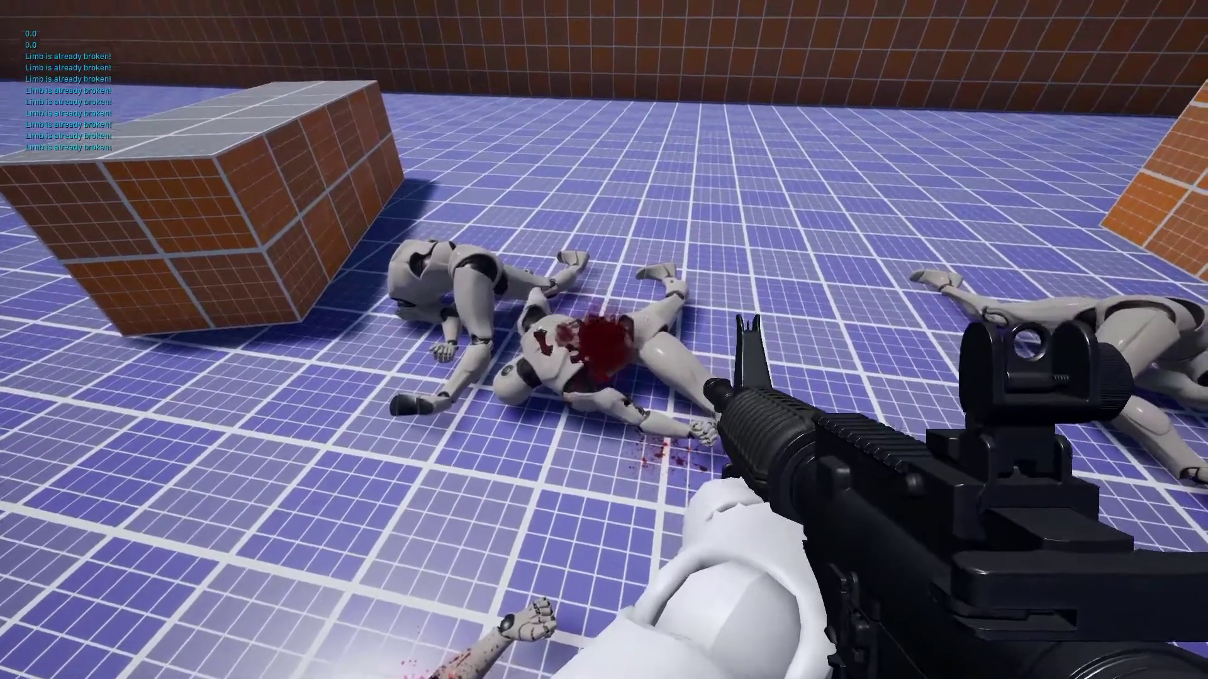
click(604, 340)
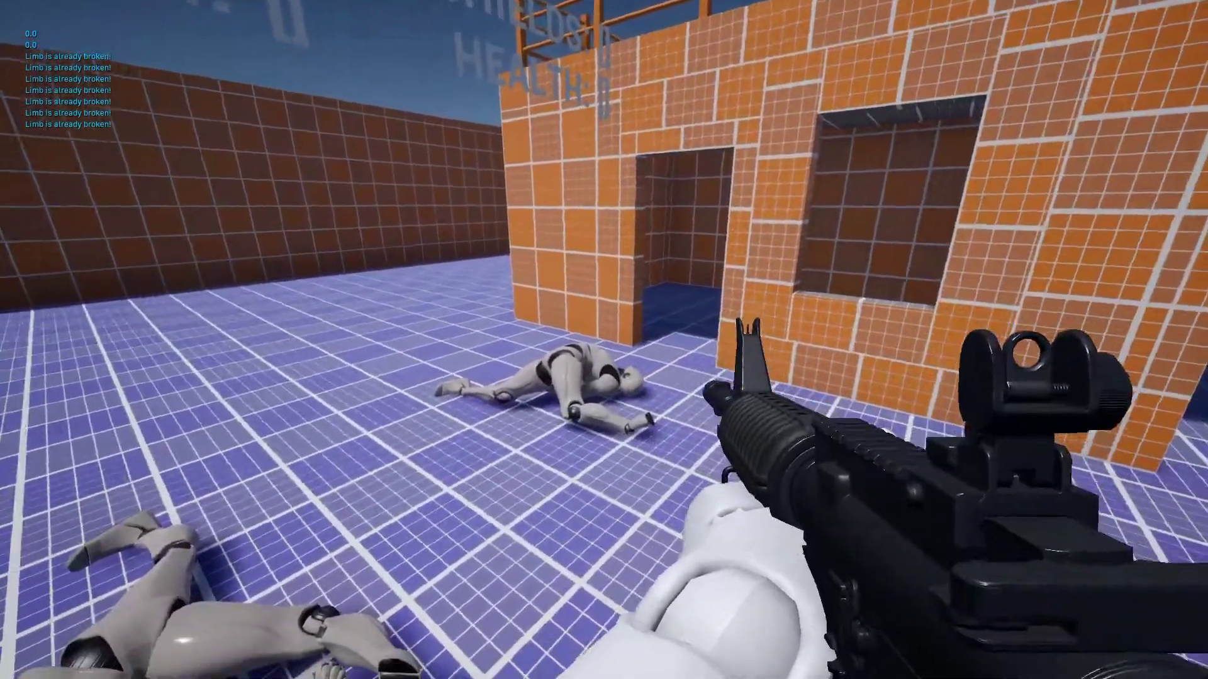
click(604, 341)
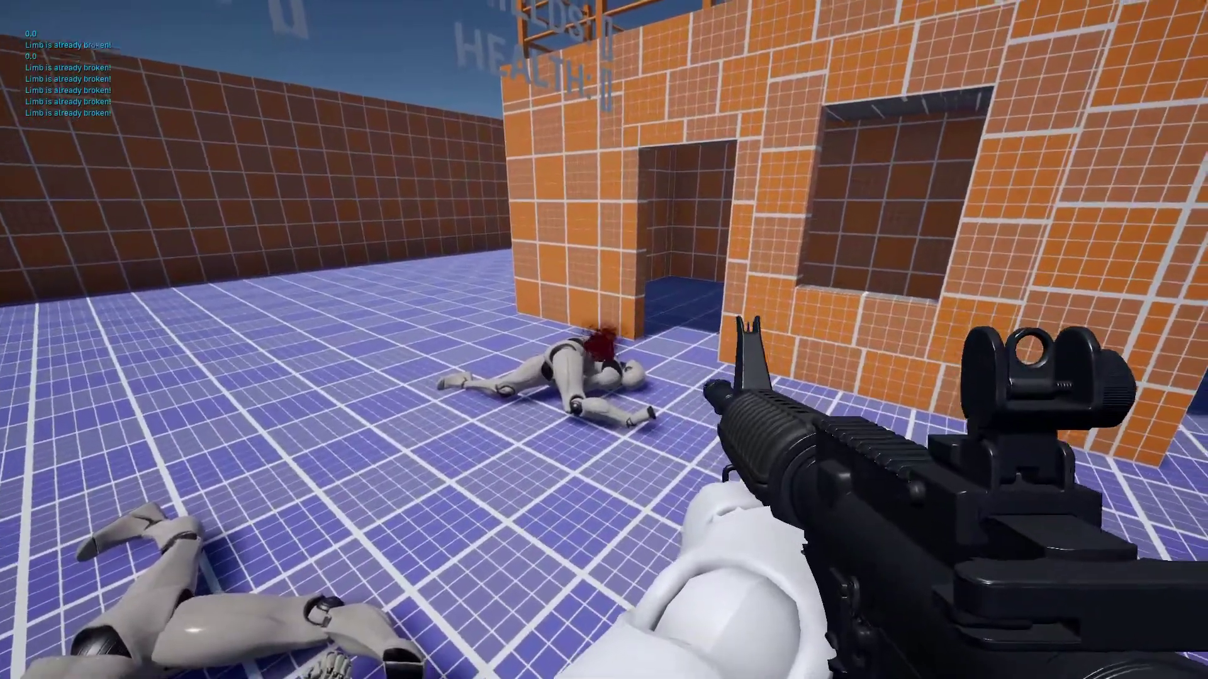
click(604, 340)
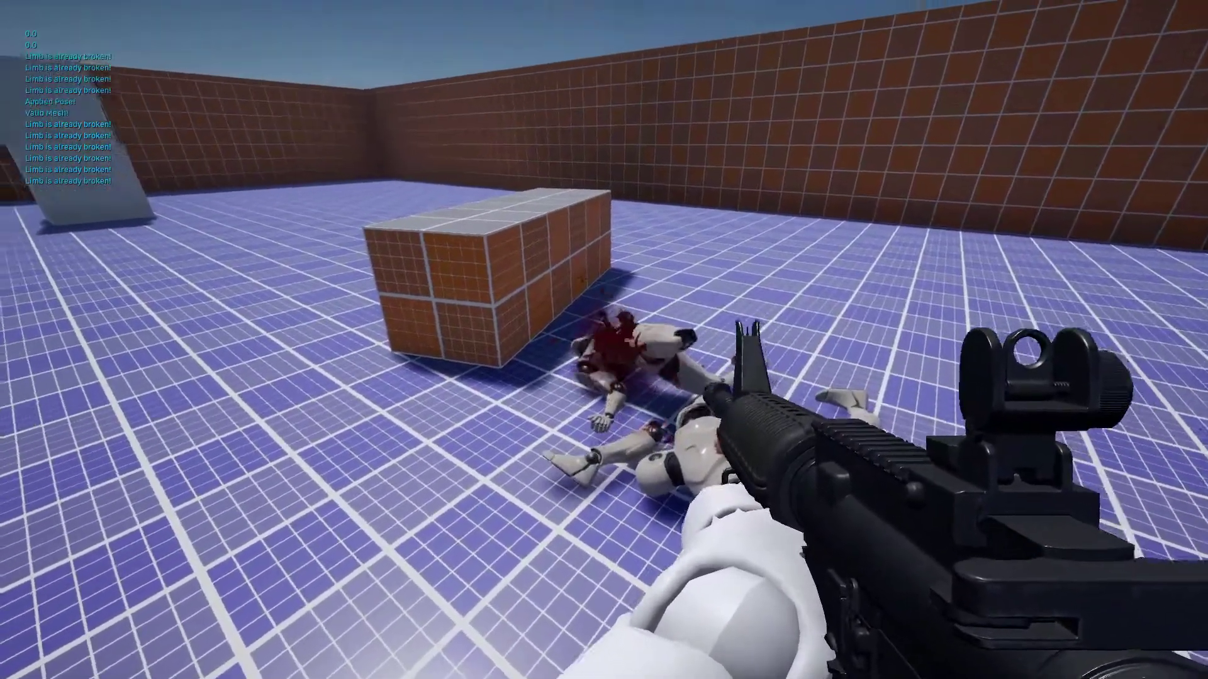
key(F8)
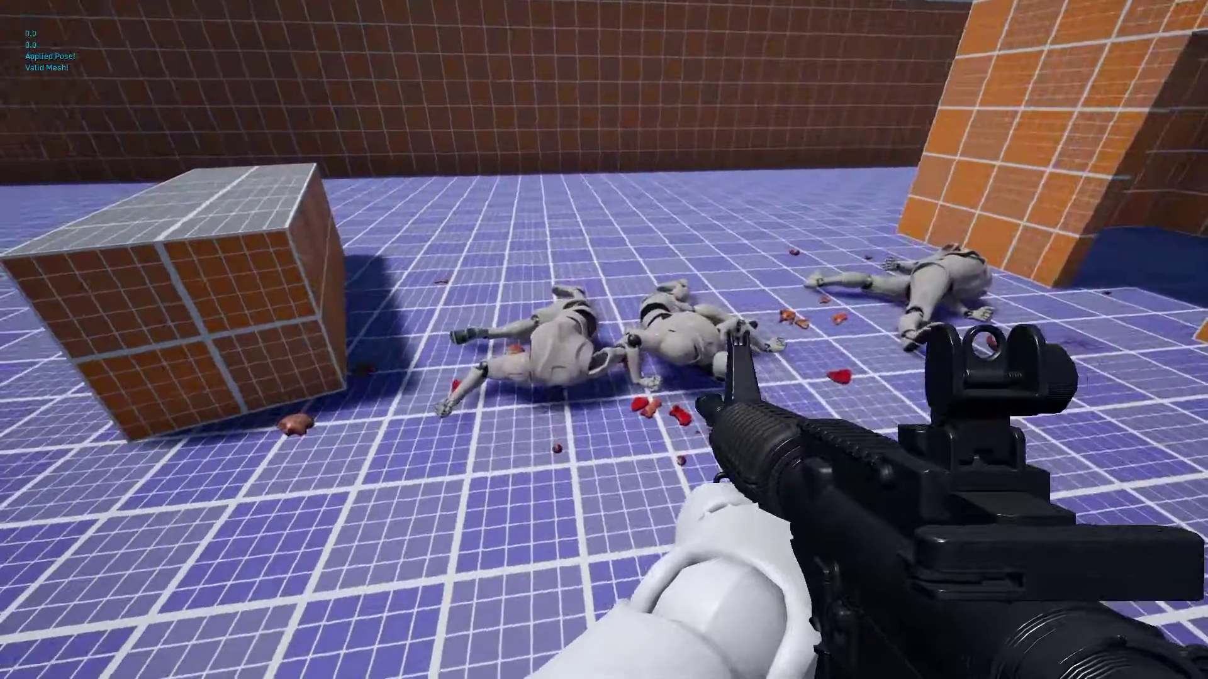
click(604, 340)
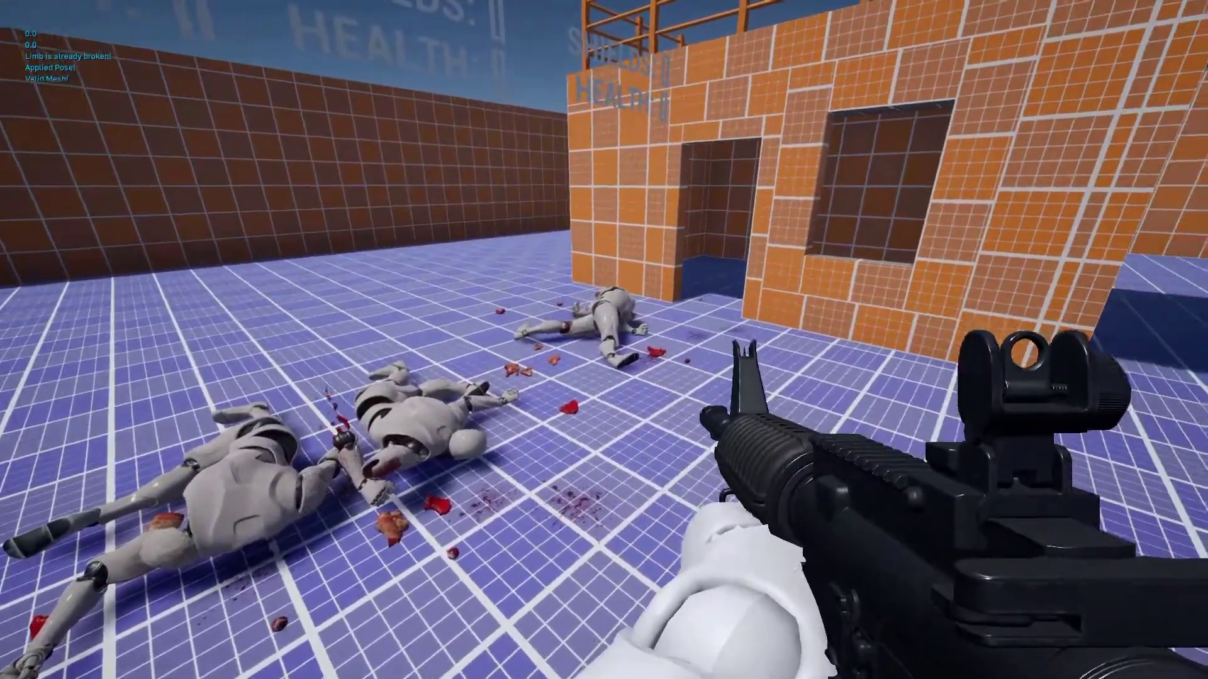
click(604, 341)
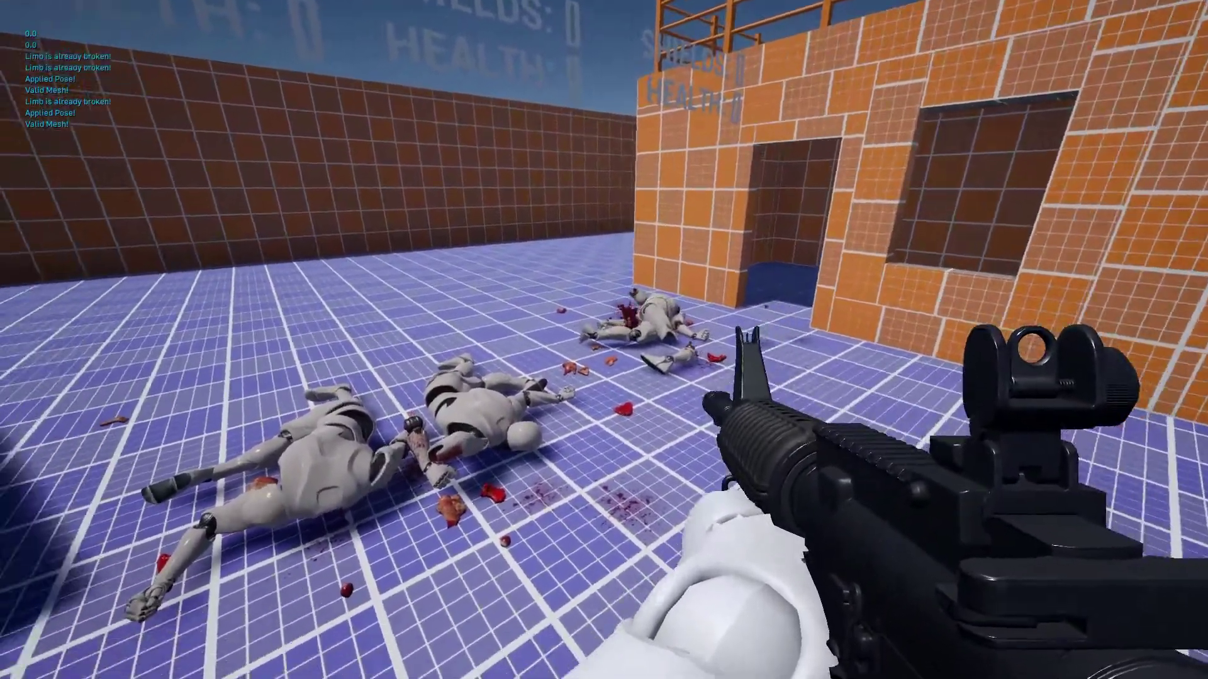
click(605, 340)
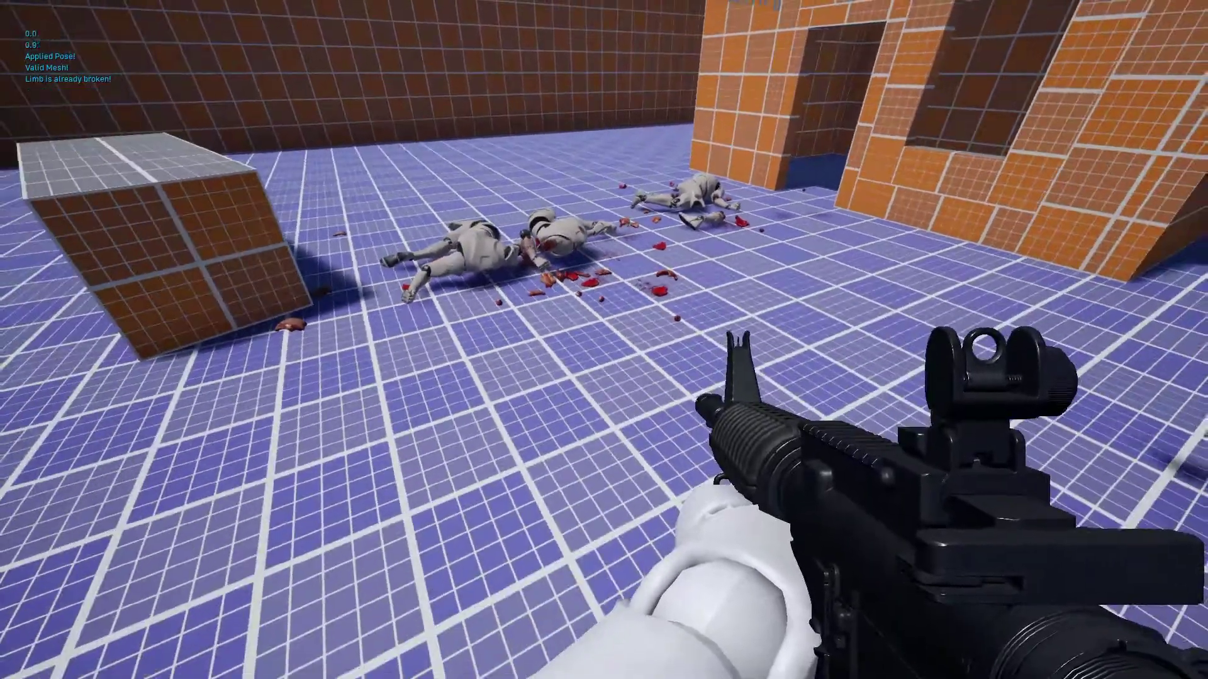